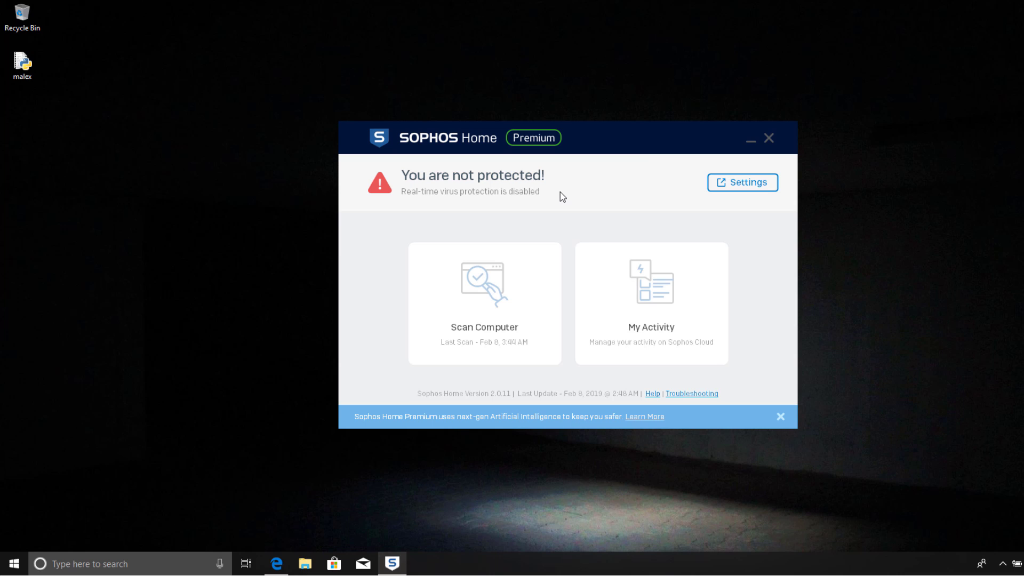
Bring up the Sophos Home cloud dashboard showing this device's vulnerable Status page
left_click(281, 559)
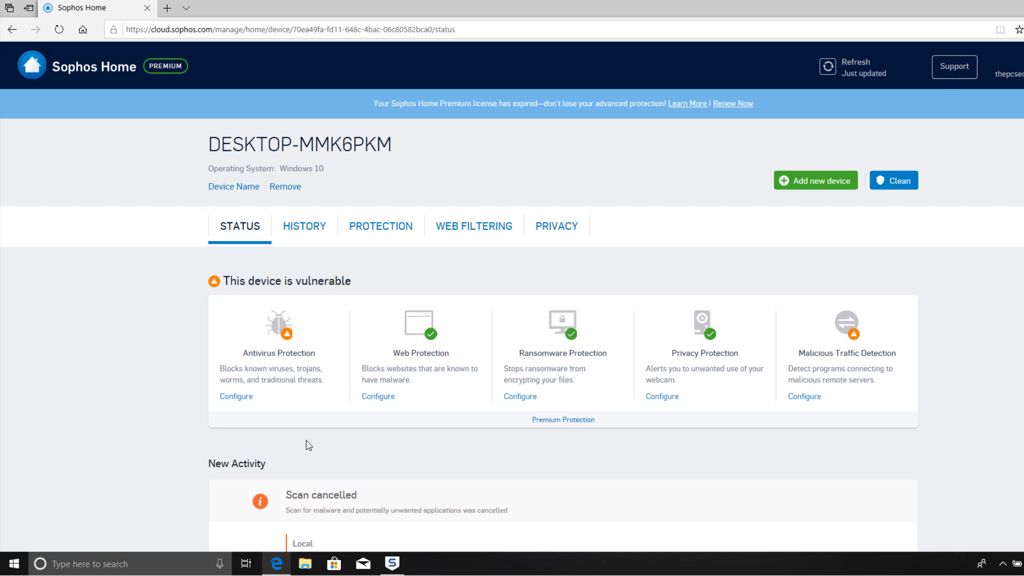
Review the device's History, Status and Protection tabs, then run python malex.py in PowerShell
left_click(305, 228)
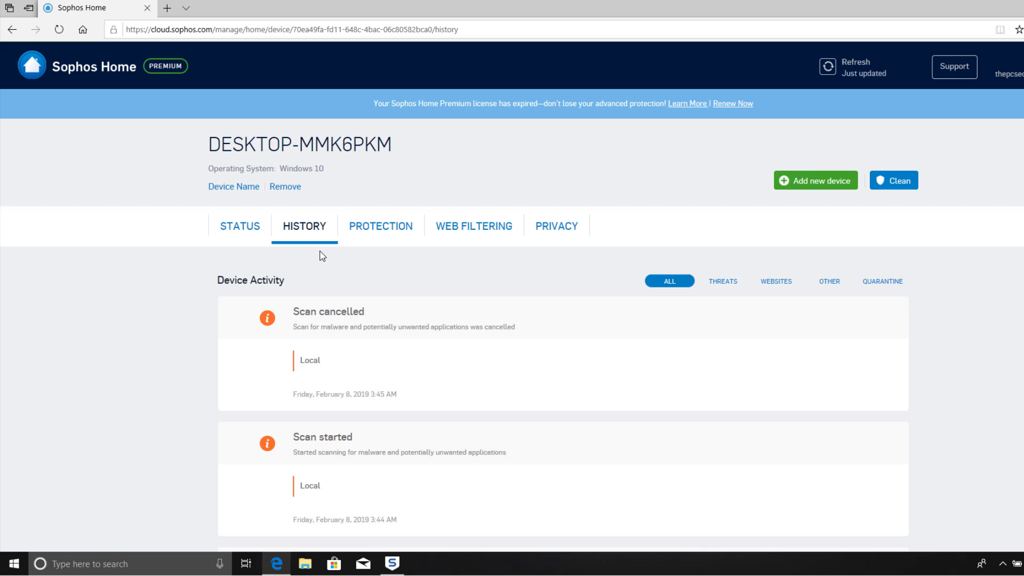
left_click(250, 229)
scroll(257, 307, "down", 7)
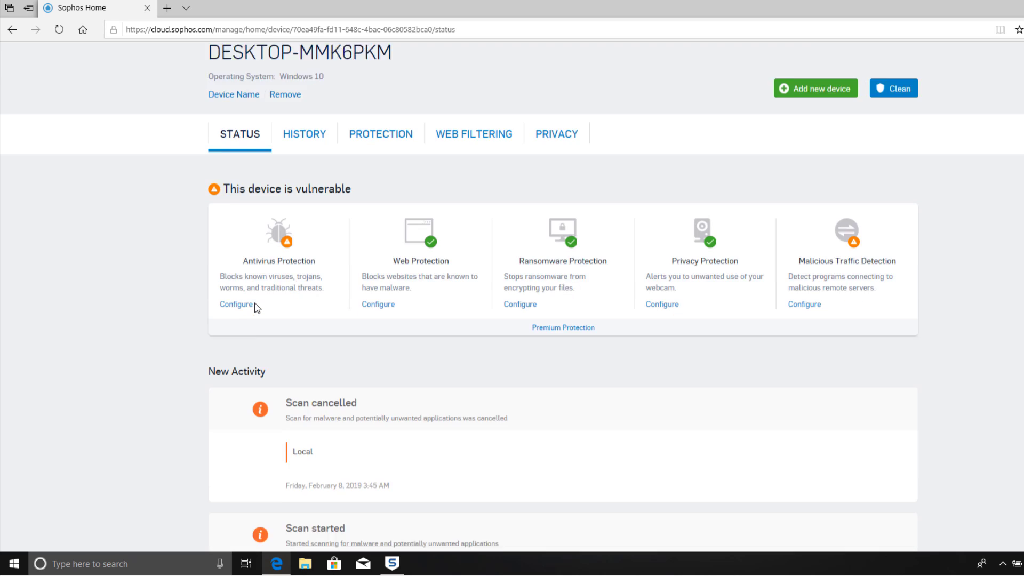
scroll(257, 307, "up", 7)
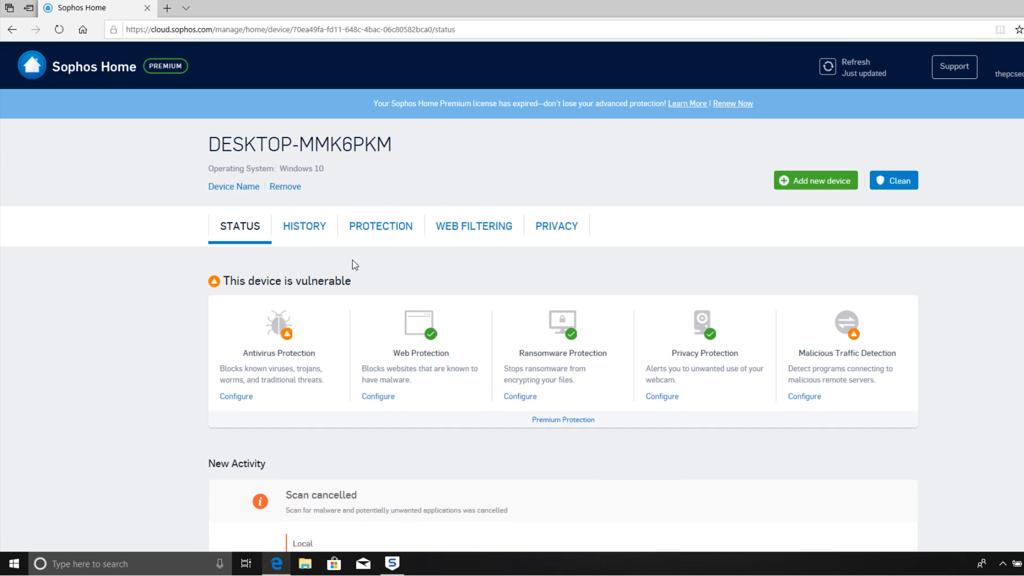
left_click(380, 229)
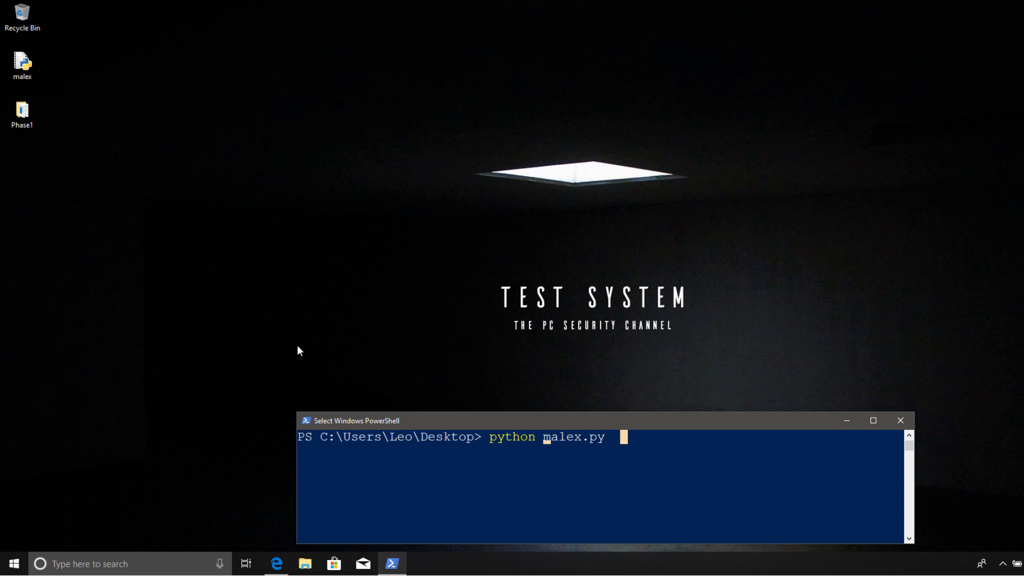
key("Escape")
key("Return")
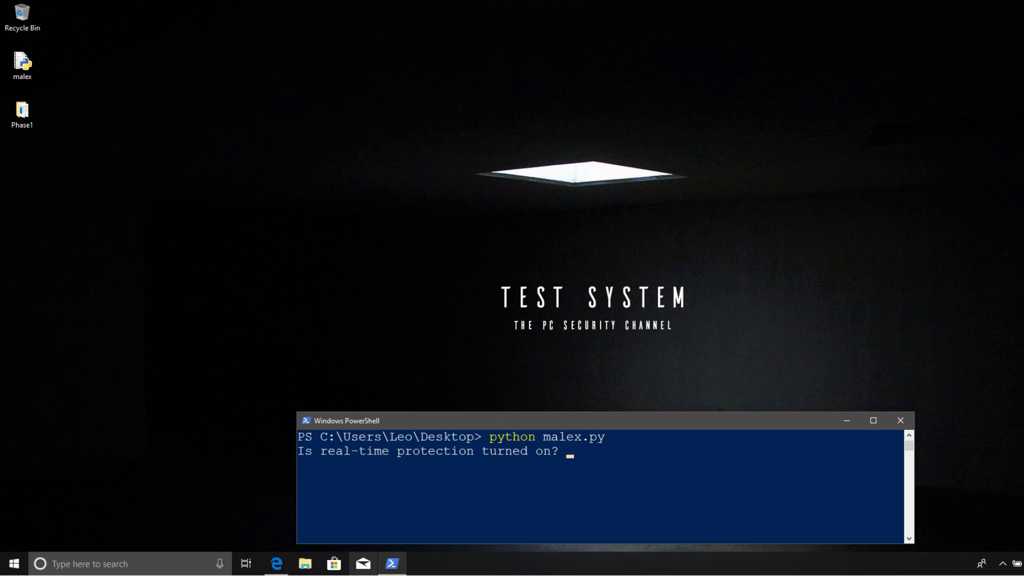
Switch Real-Time Protection back on in the Sophos dashboard and view the Ransomware settings
left_click(276, 563)
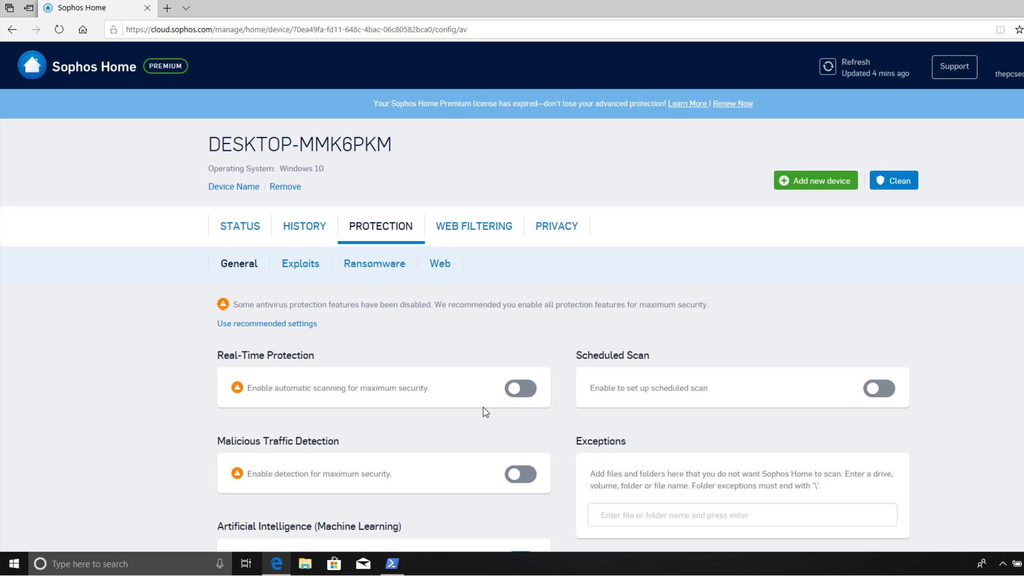
left_click(509, 391)
scroll(284, 437, "down", 2)
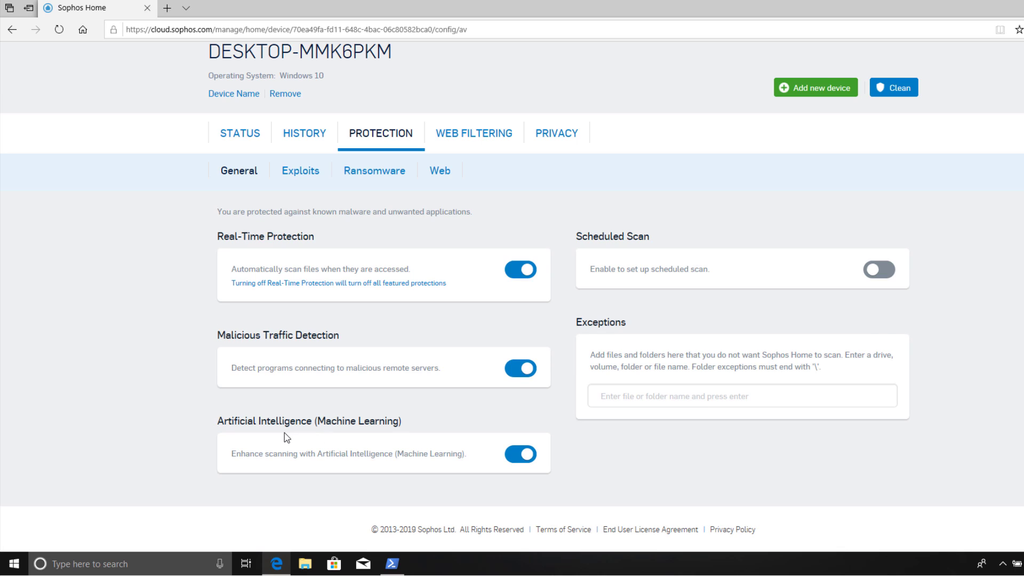
left_click(374, 176)
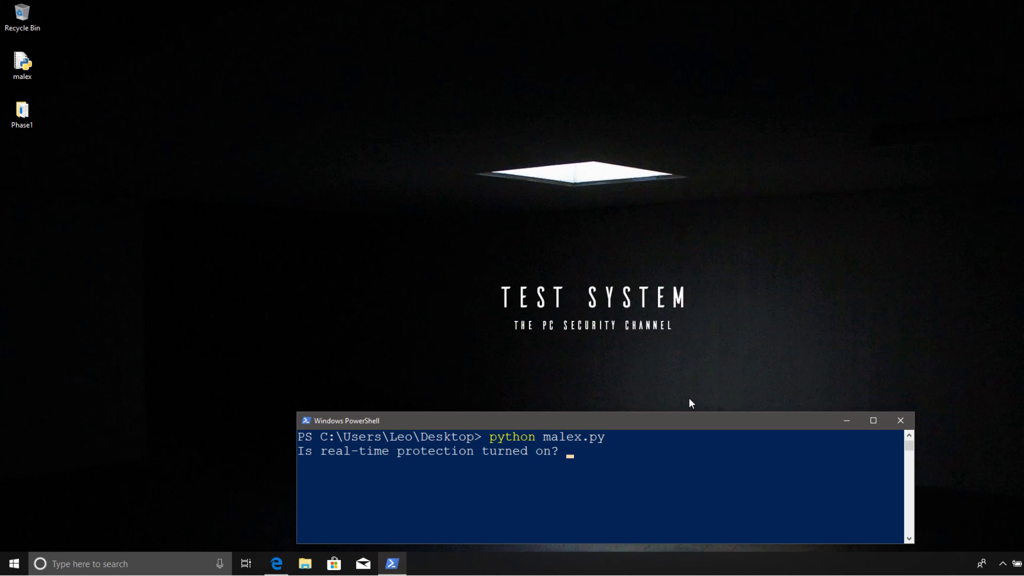
Answer yes to both malex.py prompts so the test finishes: 82 files, 97.56% detection
type("yes")
key("Return")
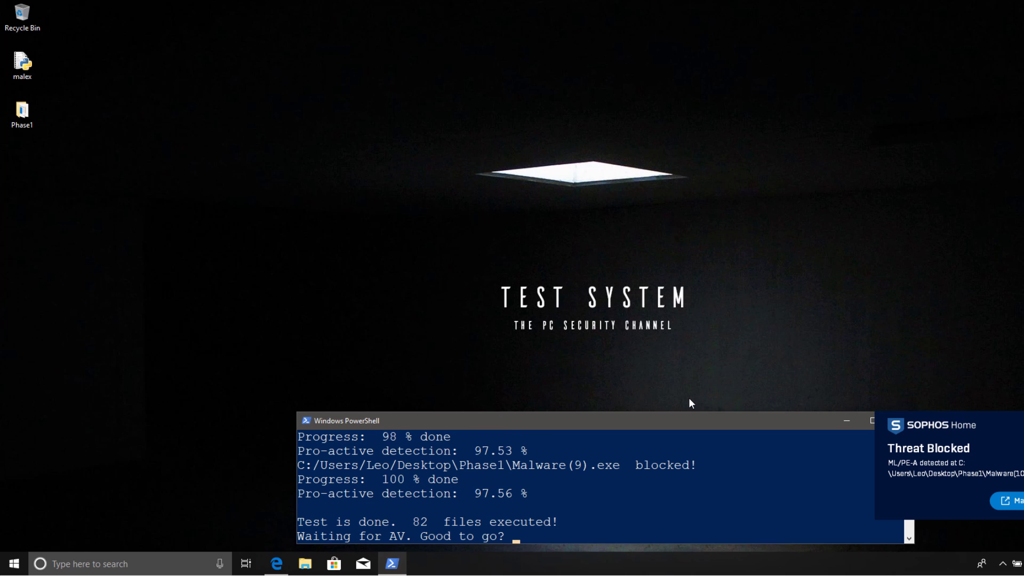
type("yes")
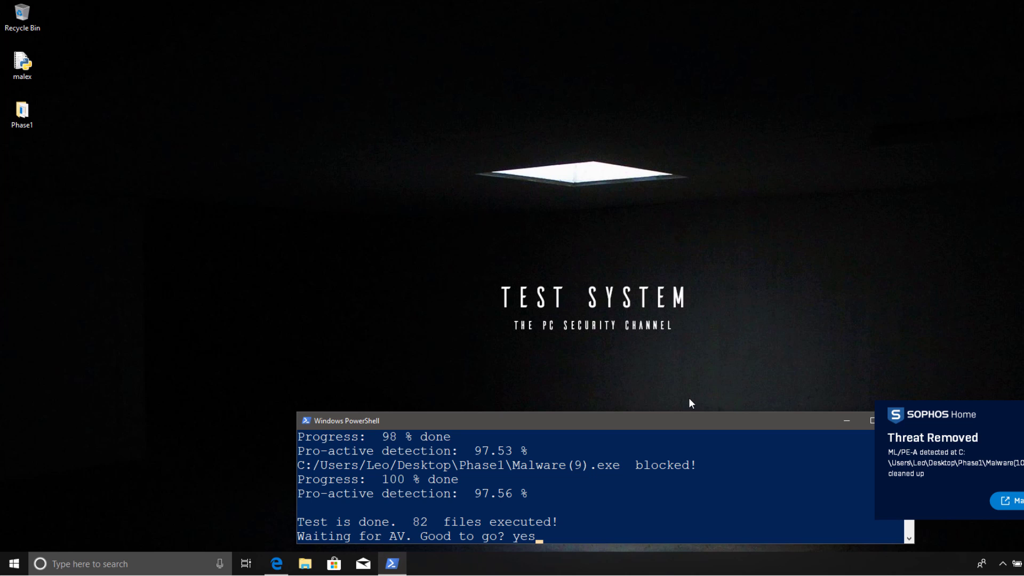
key("Return")
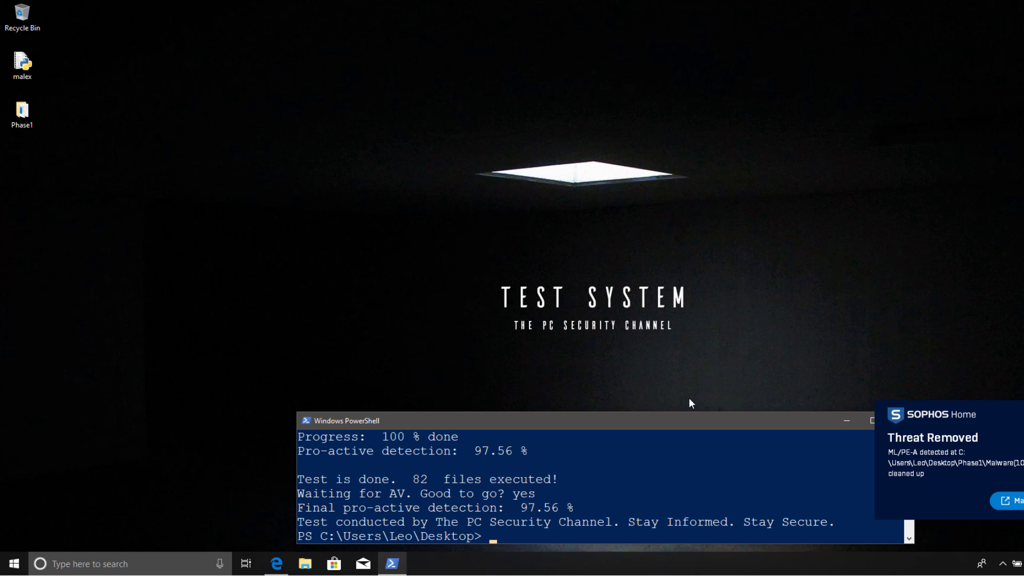
left_click(1003, 396)
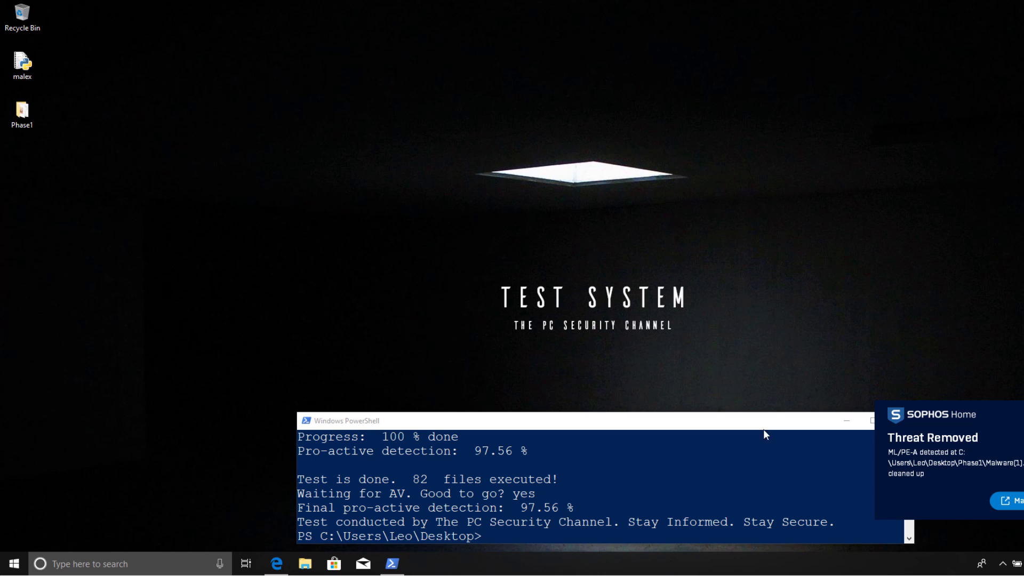
Open Task Manager from the taskbar, review the full process details, and close it
right_click(632, 570)
left_click(653, 514)
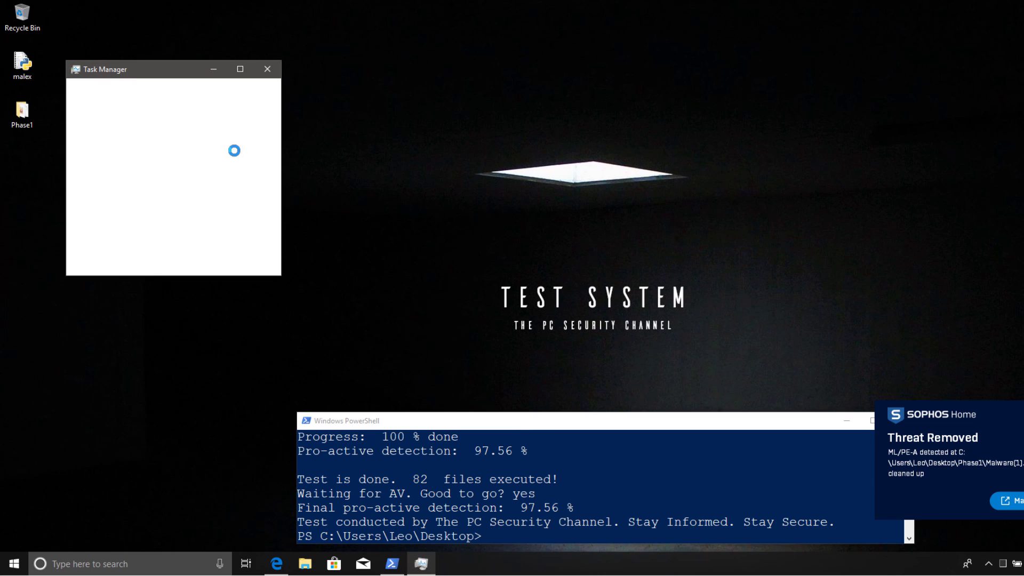
left_click(106, 261)
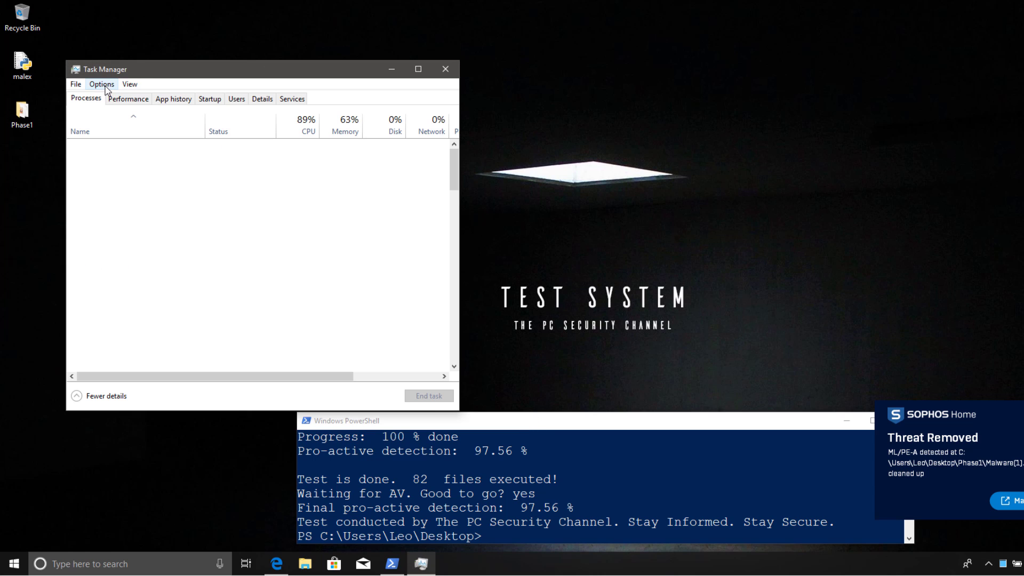
scroll(125, 183, "down", 1)
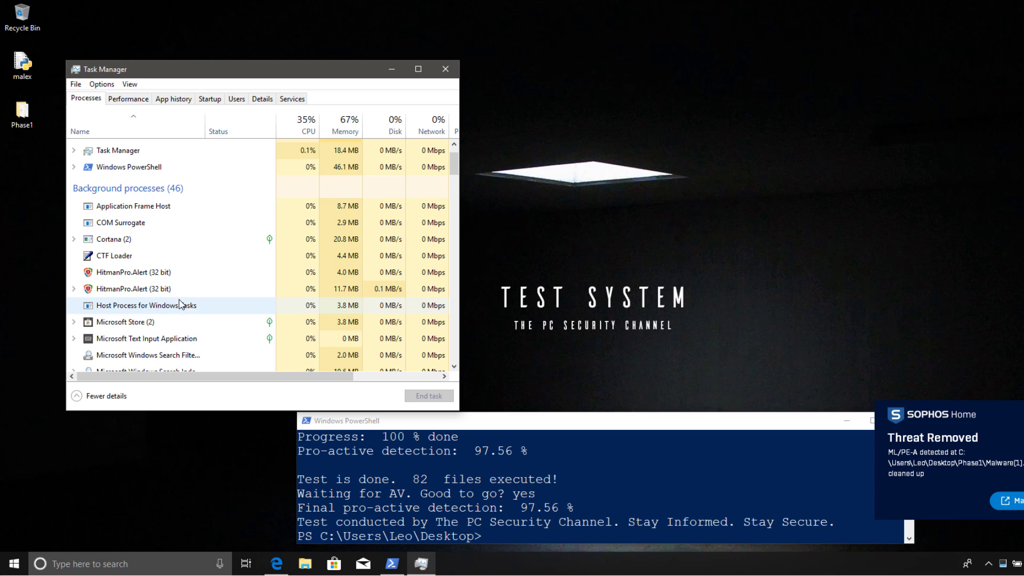
left_click(445, 70)
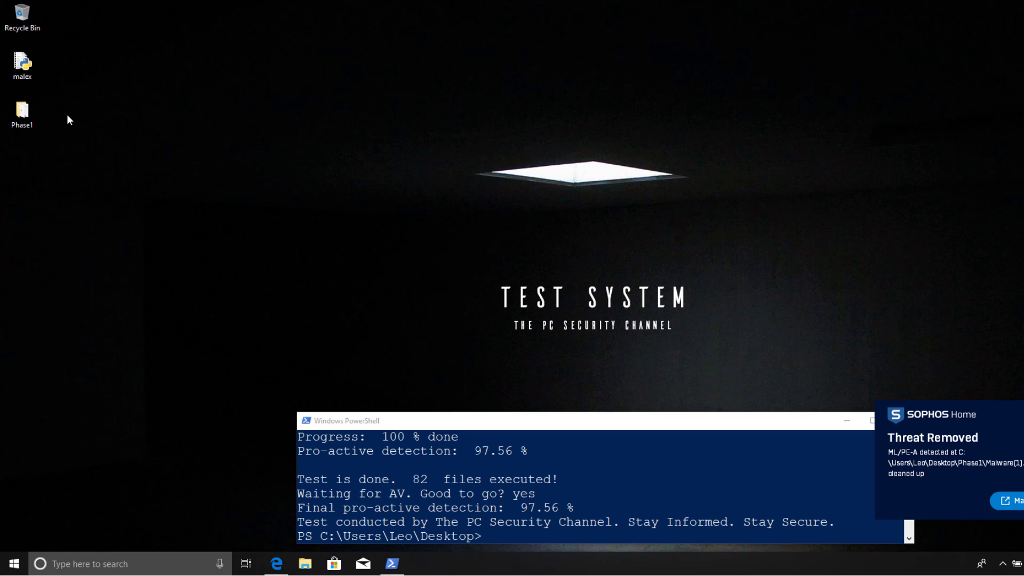
Permanently delete the Phase1 folder from the desktop and open File Explorer
key("shift+Delete")
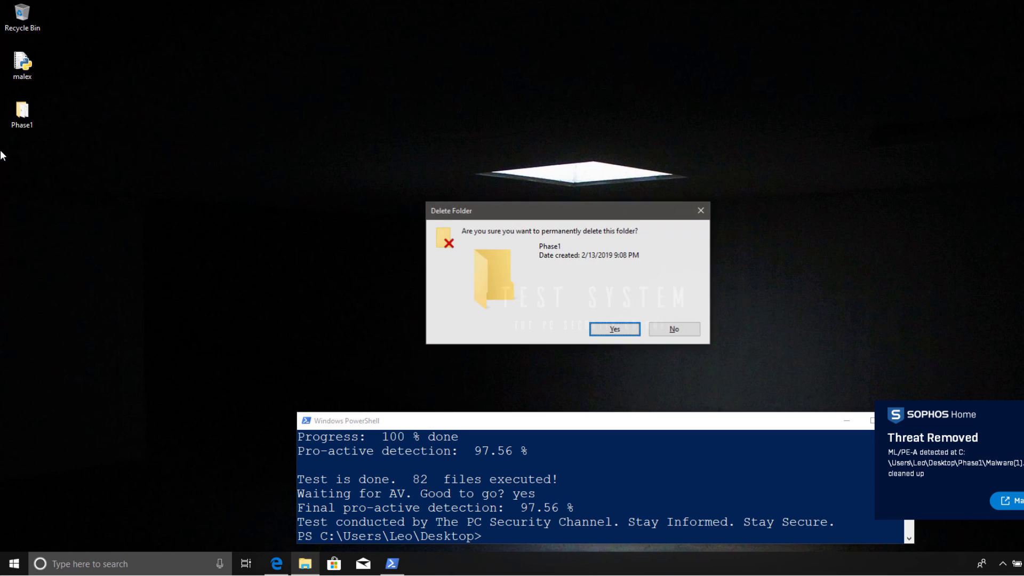
key("Return")
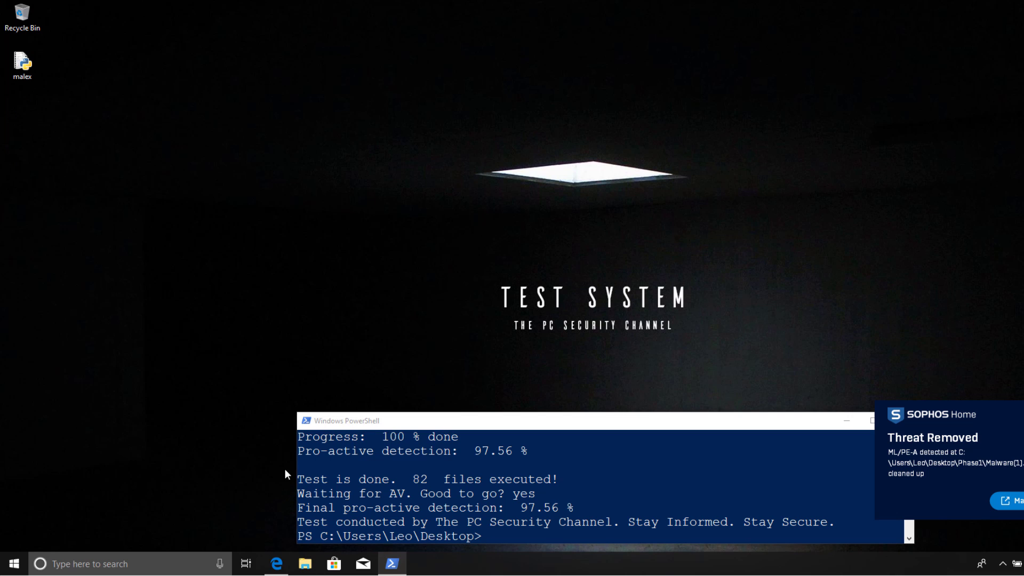
key("super+e")
Copy Phase2 from Lab (E:) to the desktop, re-enable real-time protection, and answer yes in PowerShell
left_click(287, 315)
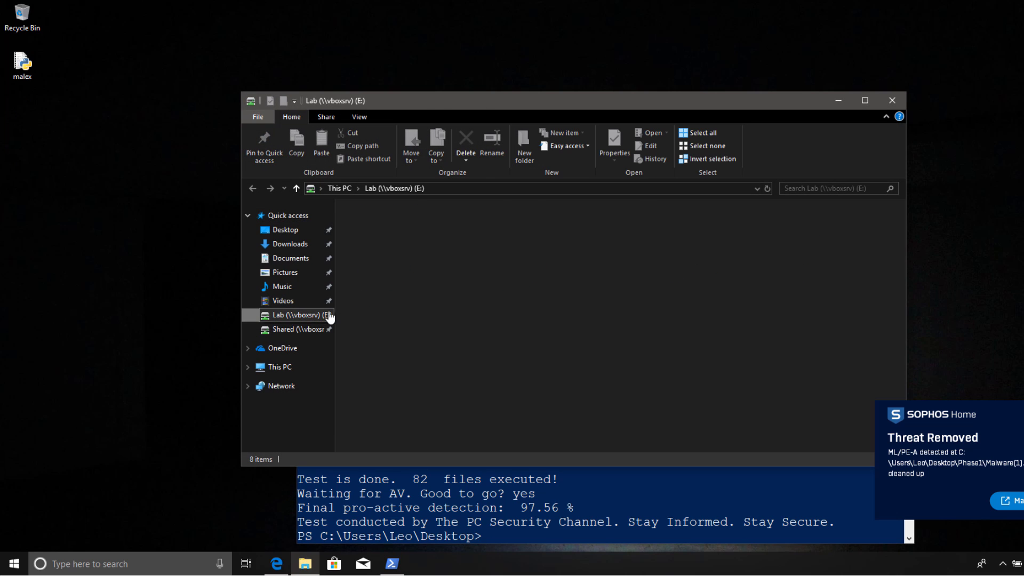
left_click_drag(366, 276, 33, 151)
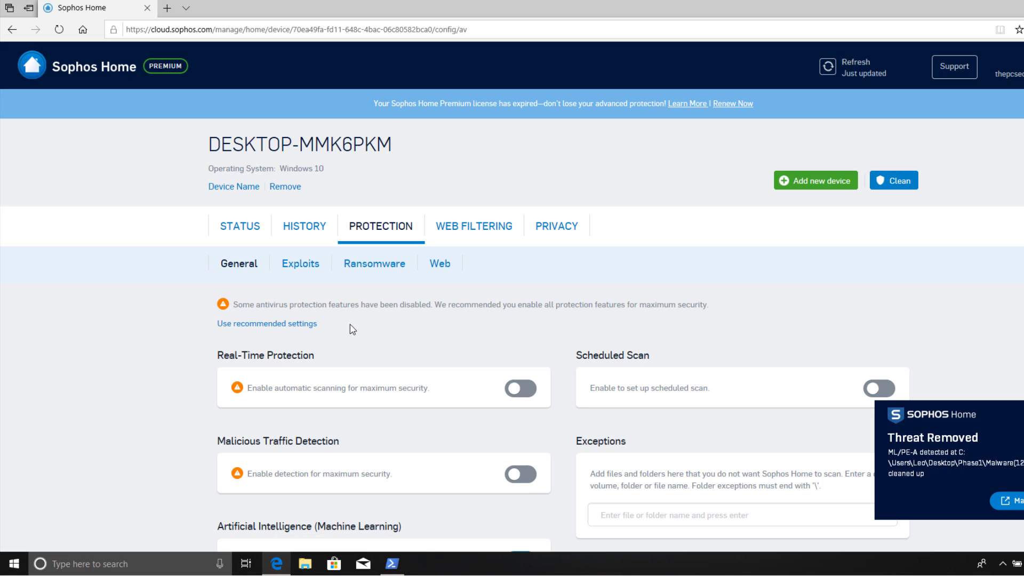
left_click(528, 393)
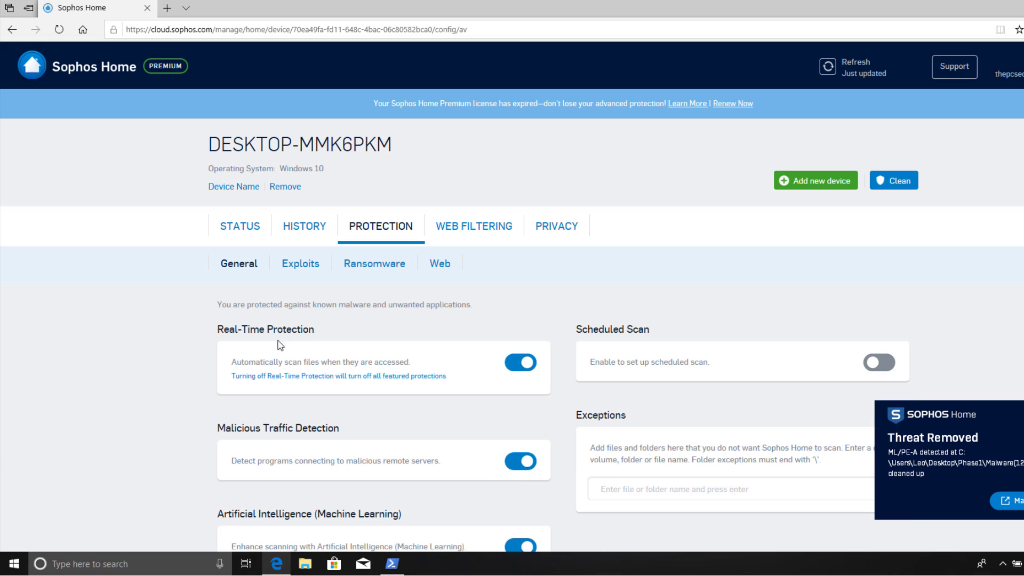
left_click(148, 8)
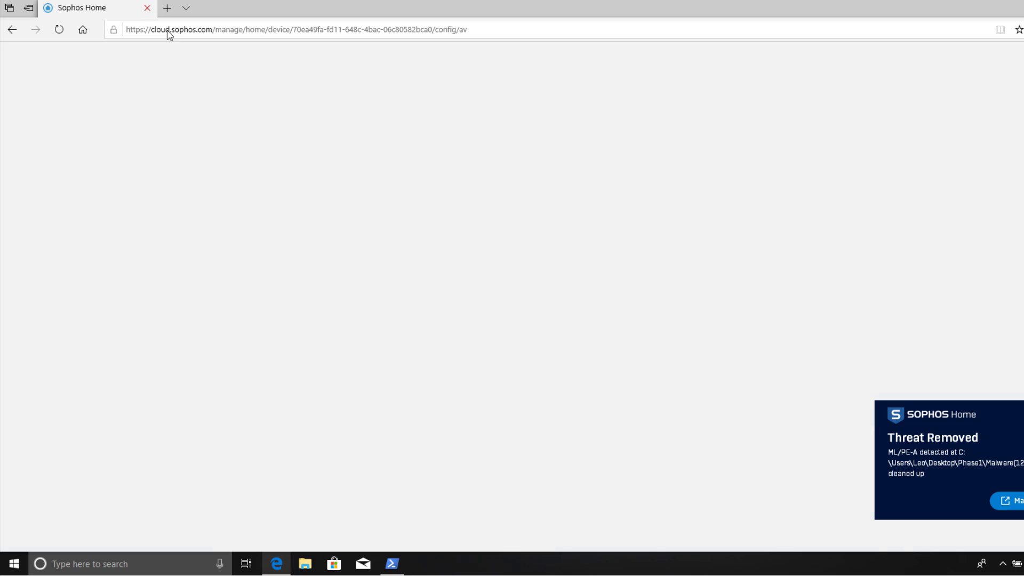
left_click(617, 537)
type("yes")
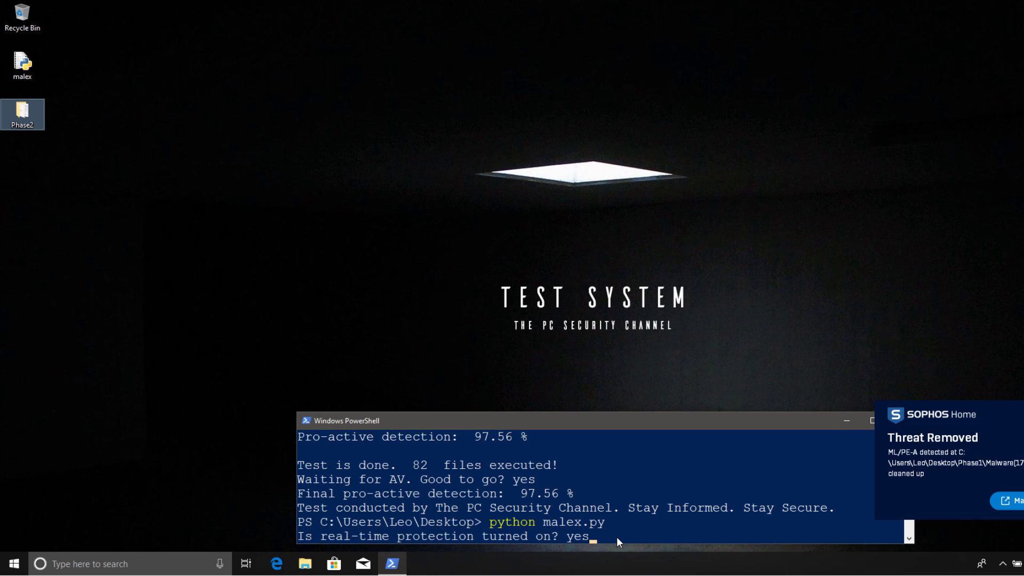